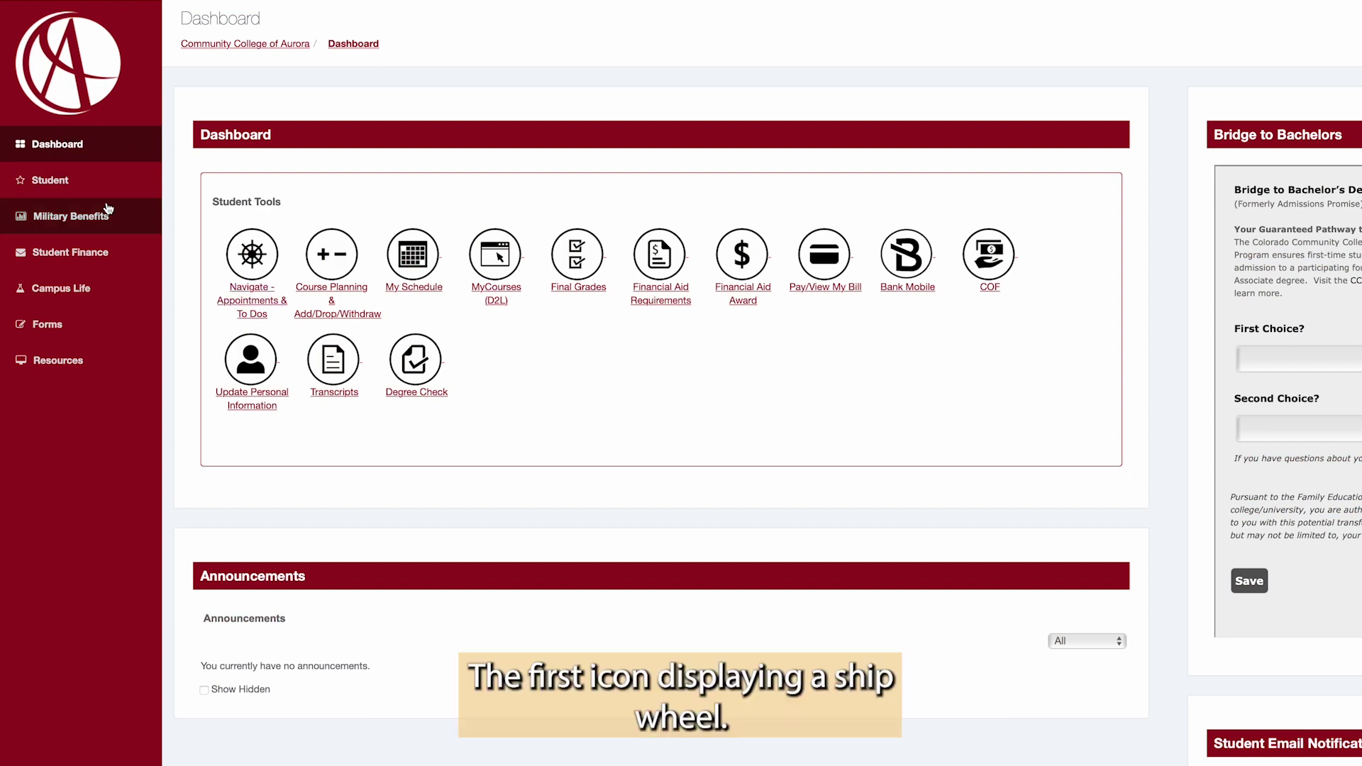
# Step: Launch Navigate - Appointments & To Dos from Student Tools on the MyCCA dashboard
pyautogui.click(256, 264)
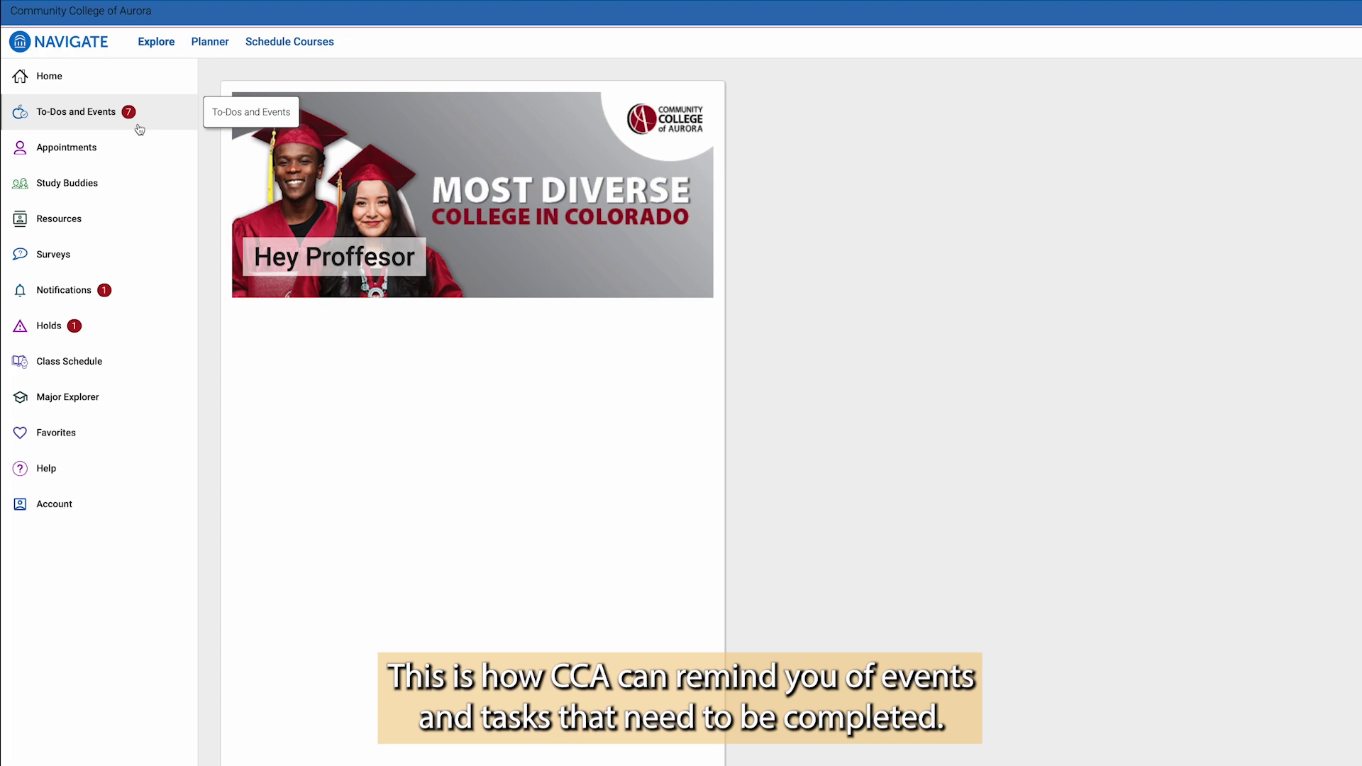
# Step: Look over appointment types and drop-in times, then go to the academic planner
pyautogui.click(66, 148)
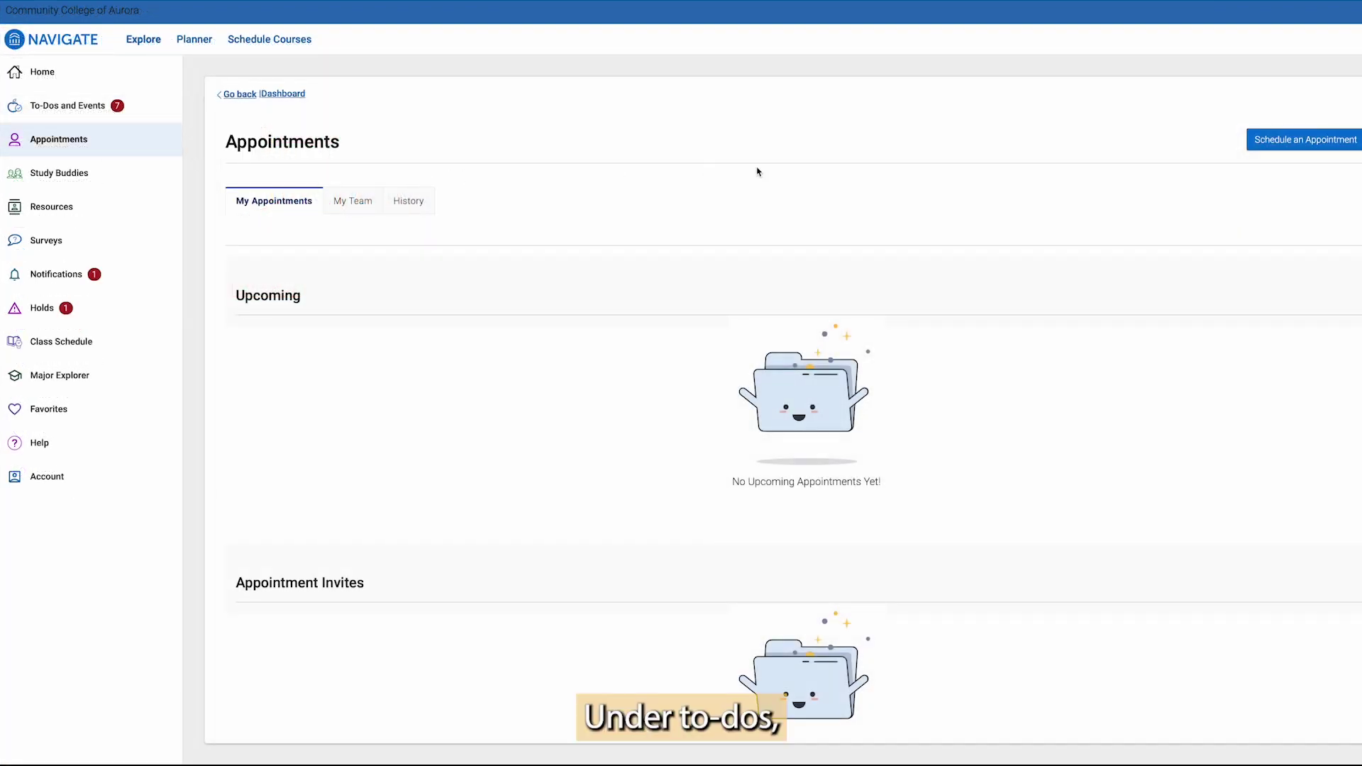
pyautogui.click(1305, 140)
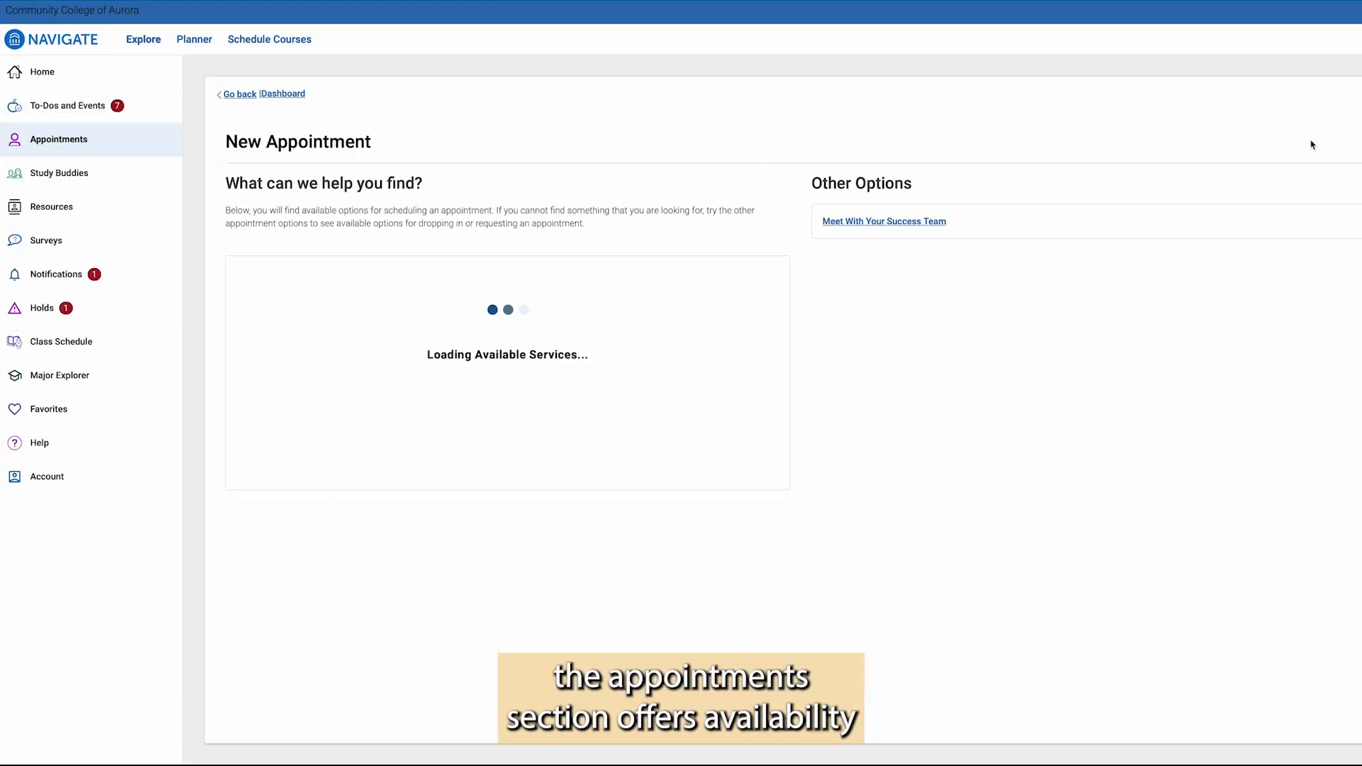
pyautogui.click(501, 293)
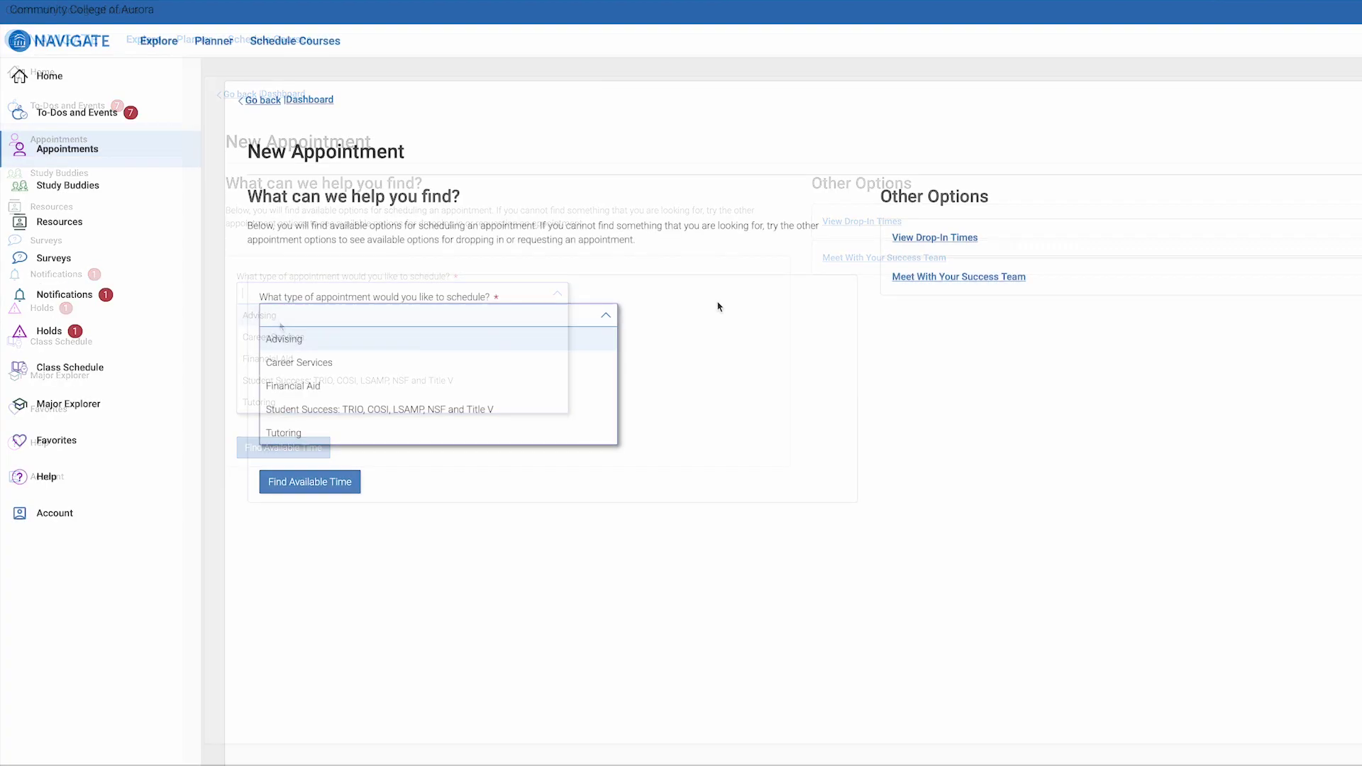
pyautogui.click(945, 241)
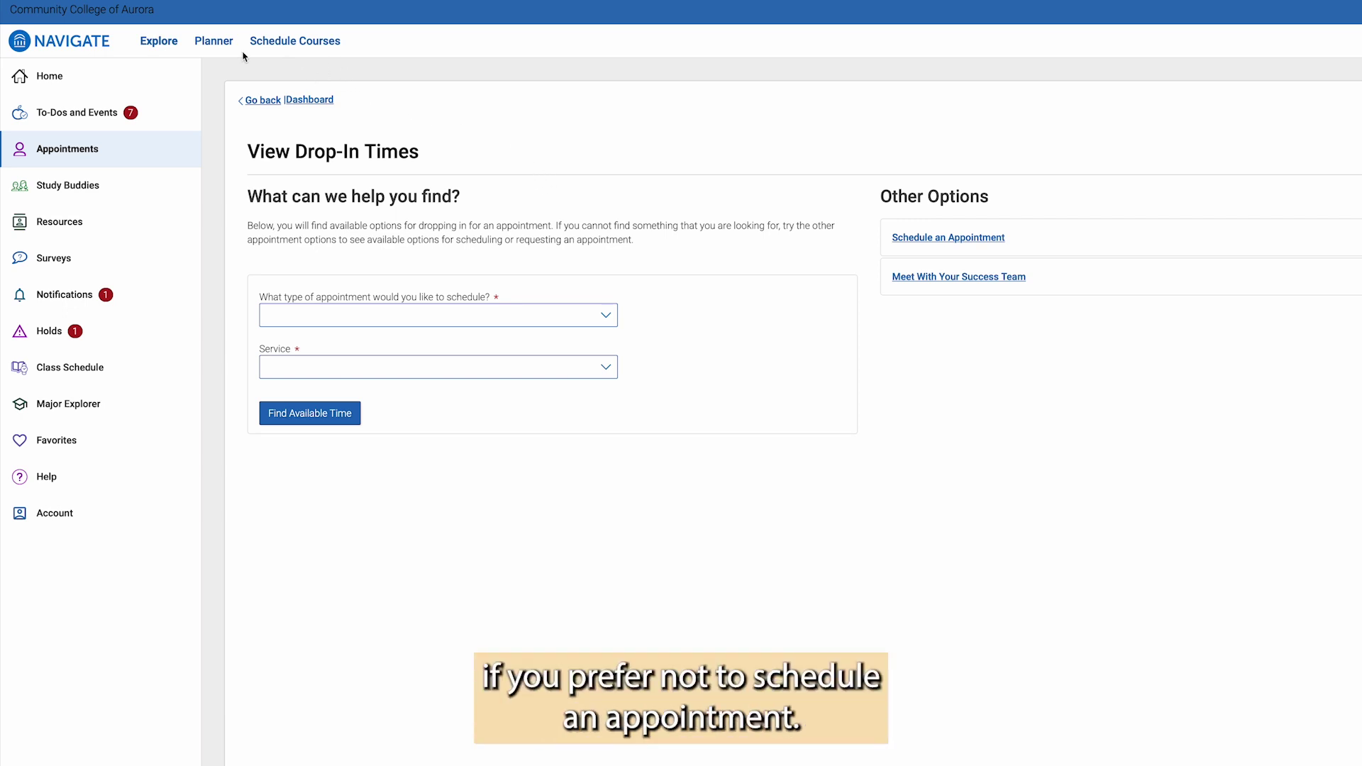
pyautogui.click(218, 48)
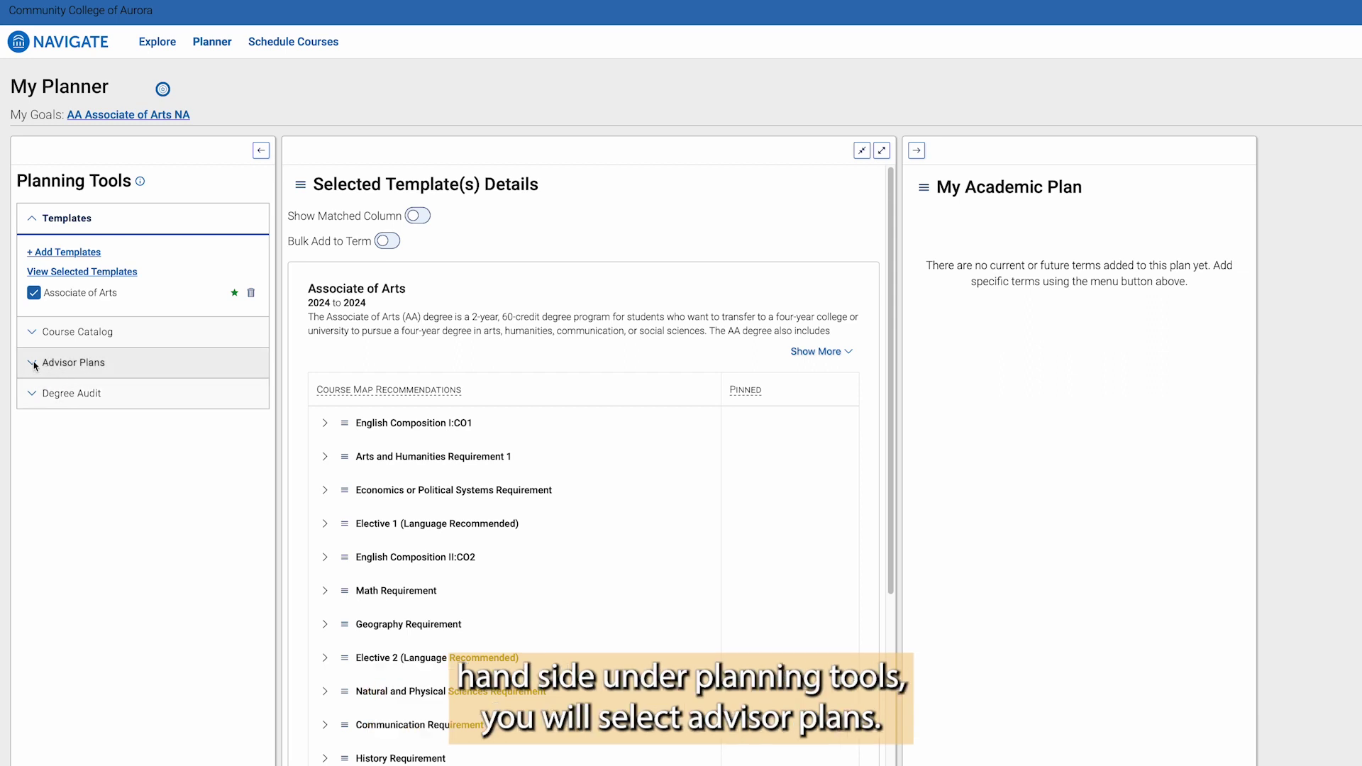
# Step: Show the advisor plans, revealing the November 30, 2023 plan draft
pyautogui.click(34, 365)
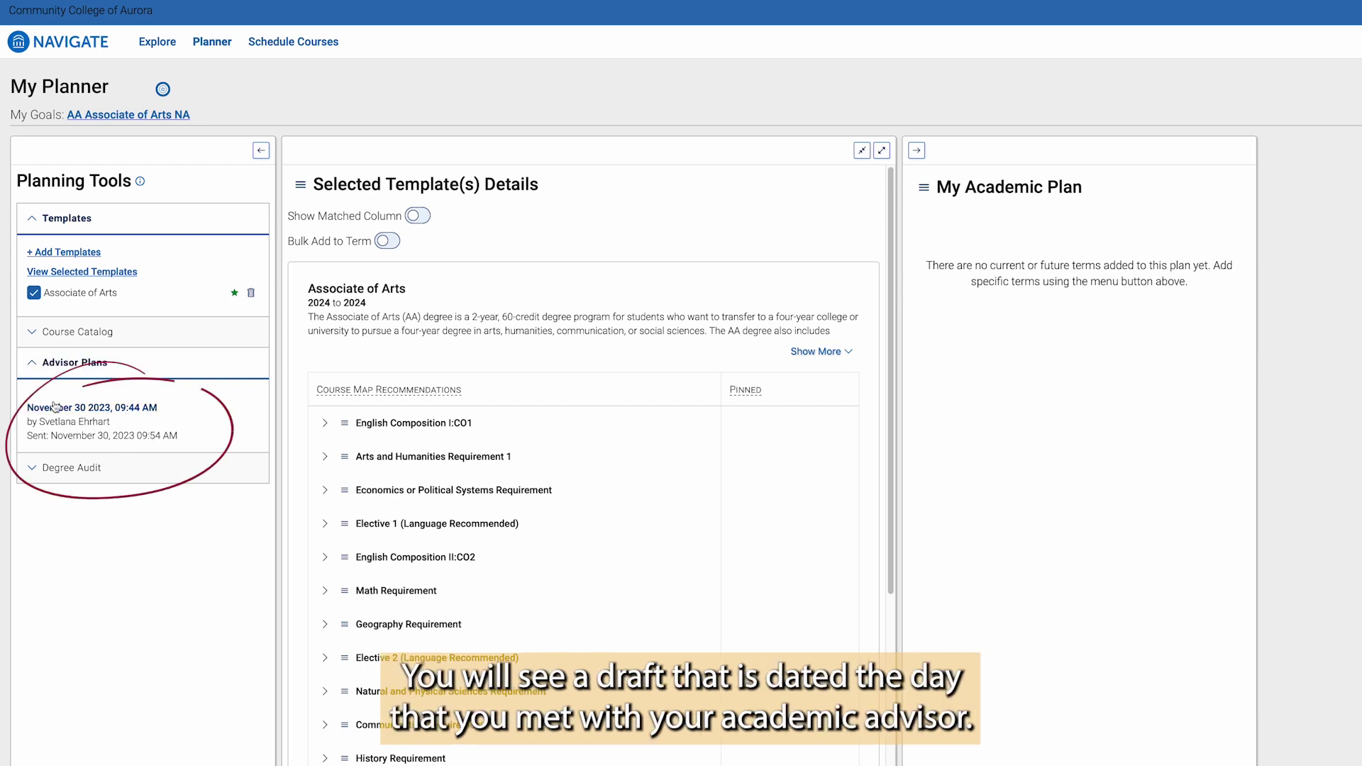
# Step: Bulk-add ART1110, ENG1021, MAT0241, MAT1240 and PSY1001 from the November 30 advisor plan to Spring 2024
pyautogui.click(125, 414)
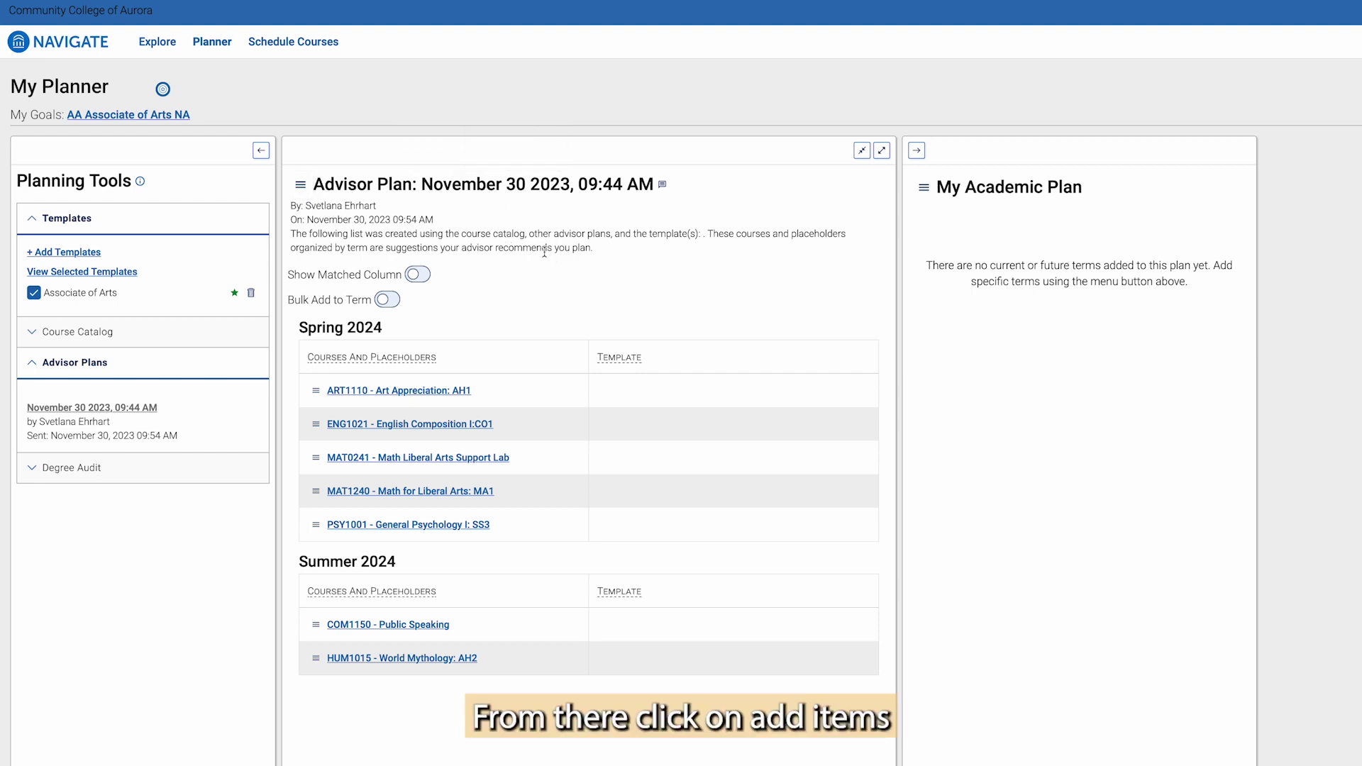
pyautogui.click(388, 300)
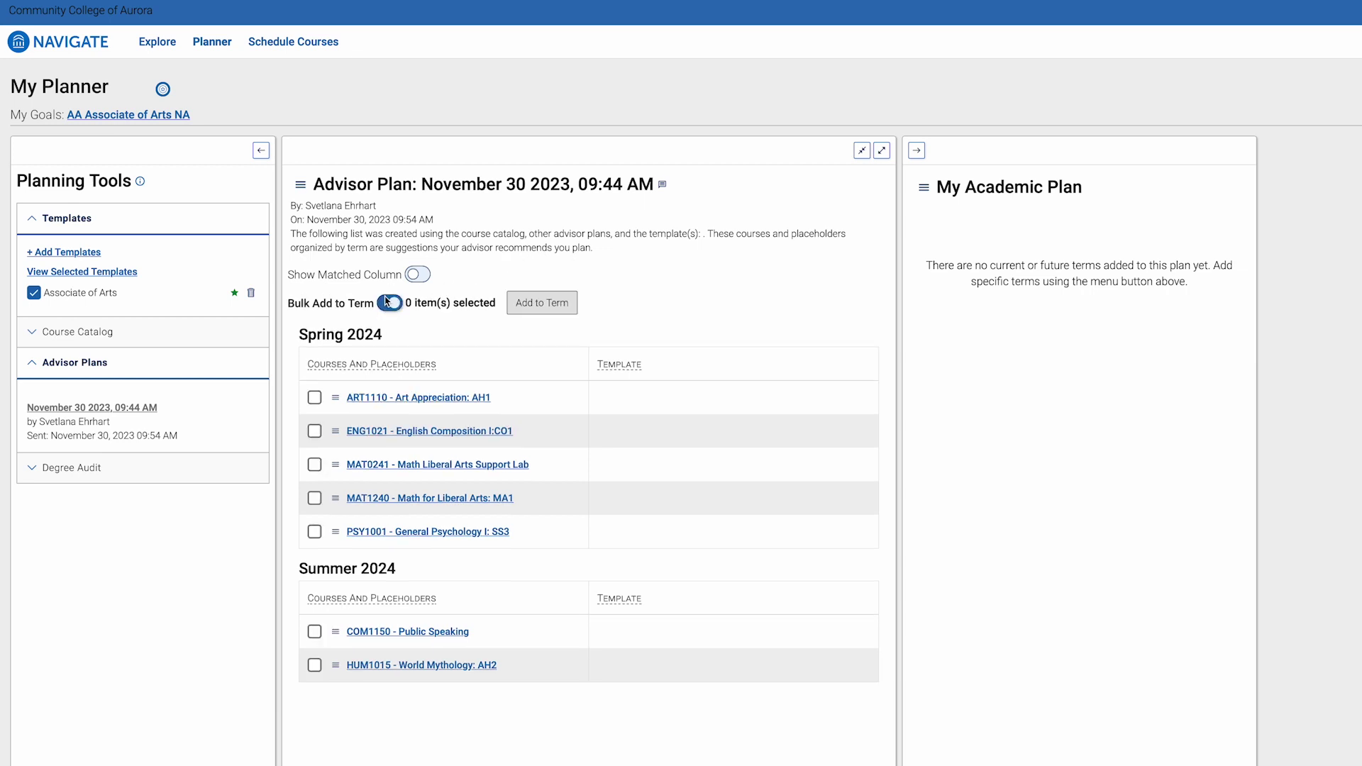
pyautogui.click(316, 397)
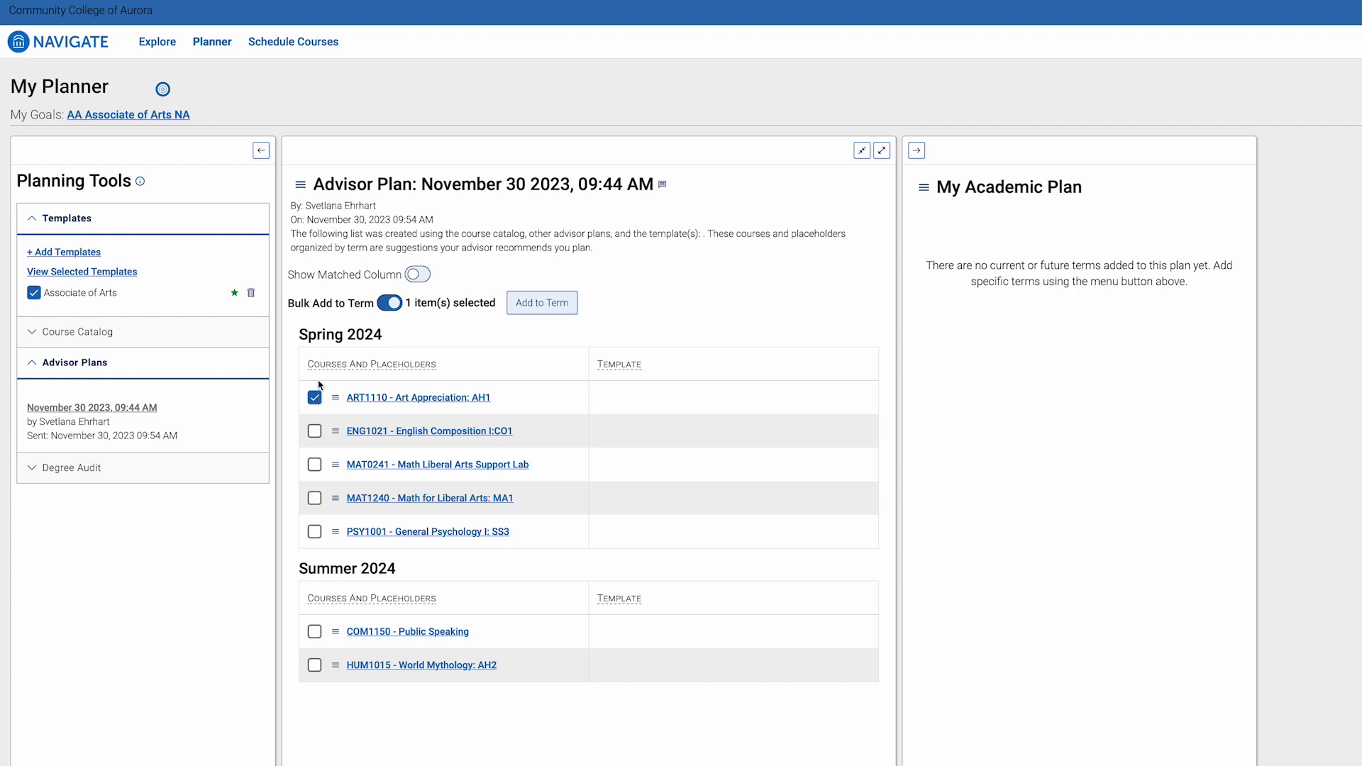
pyautogui.click(314, 432)
pyautogui.click(314, 465)
pyautogui.click(314, 499)
pyautogui.click(314, 531)
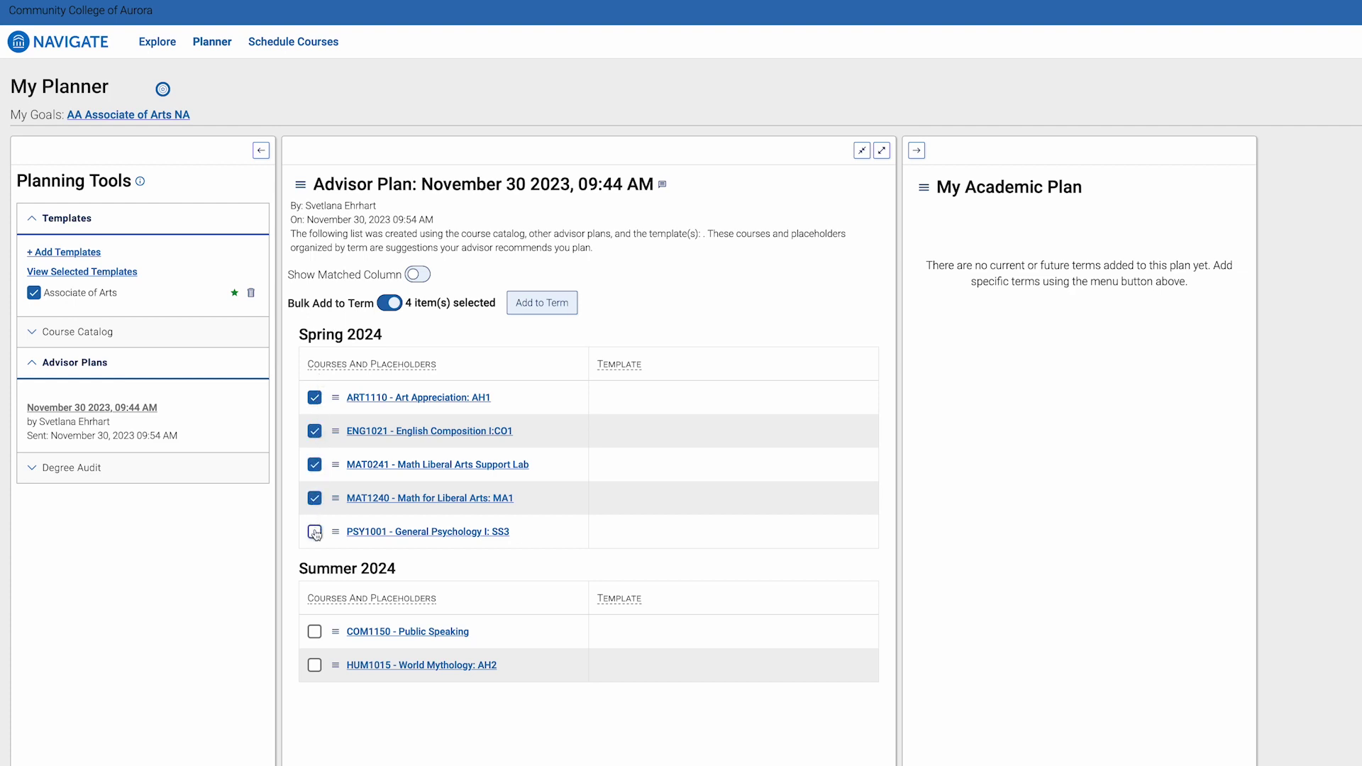
pyautogui.click(543, 303)
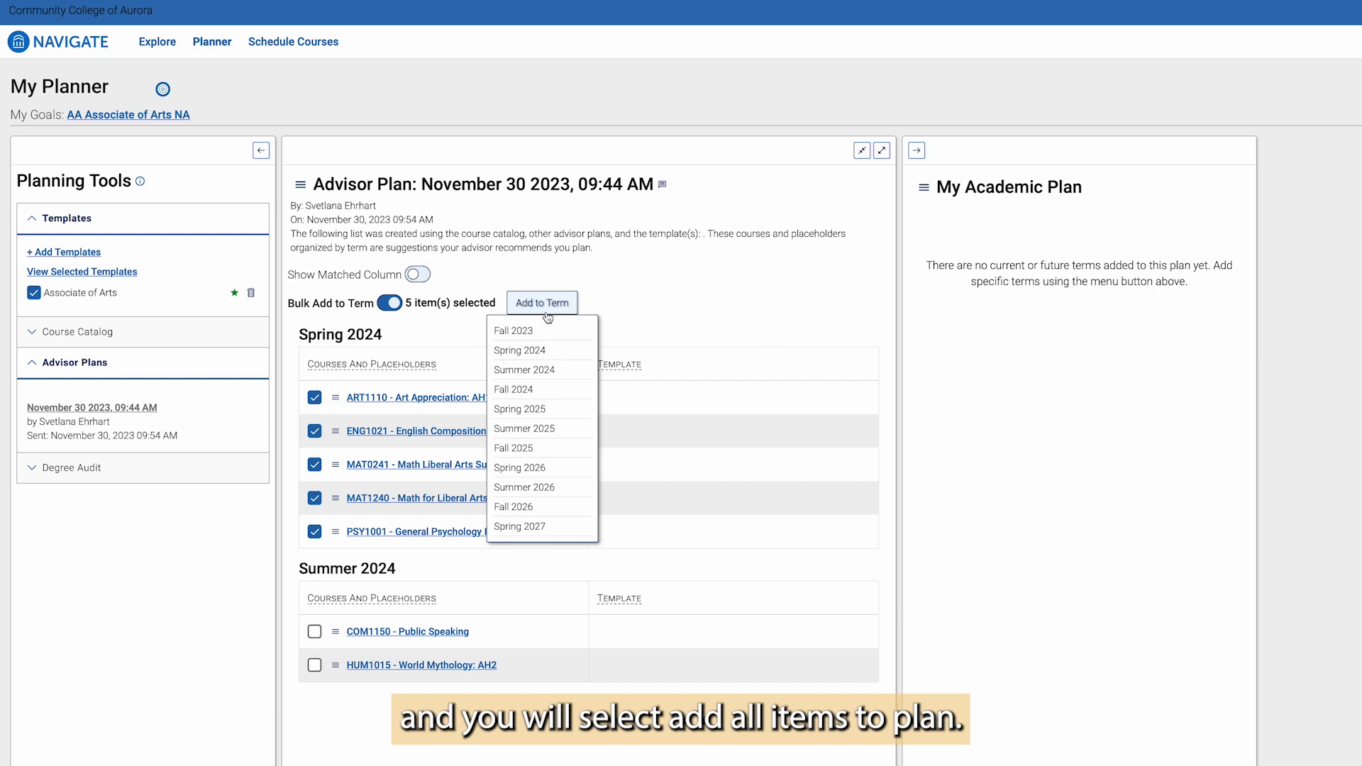
pyautogui.click(537, 350)
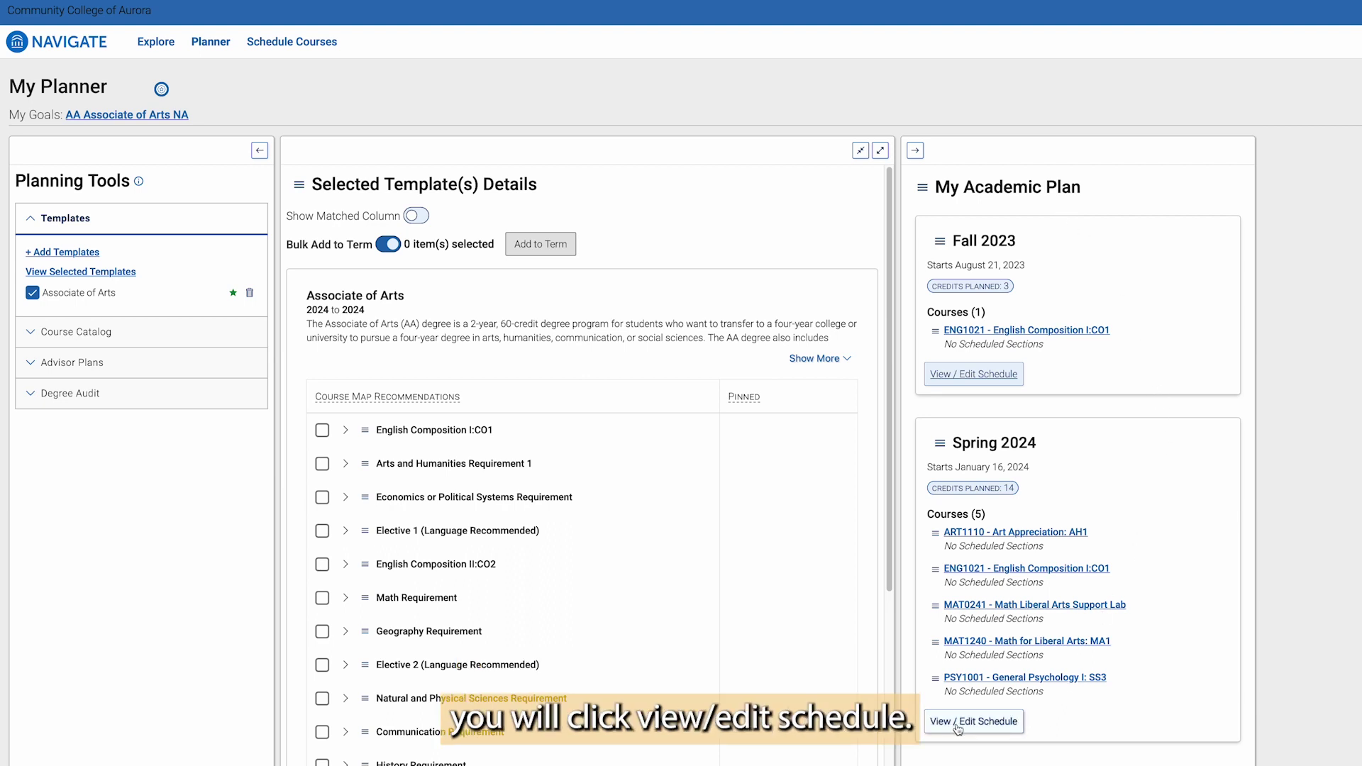
# Step: Open the Spring 2024 schedule, dismiss the campus warning, and view ART1110's sections
pyautogui.click(958, 724)
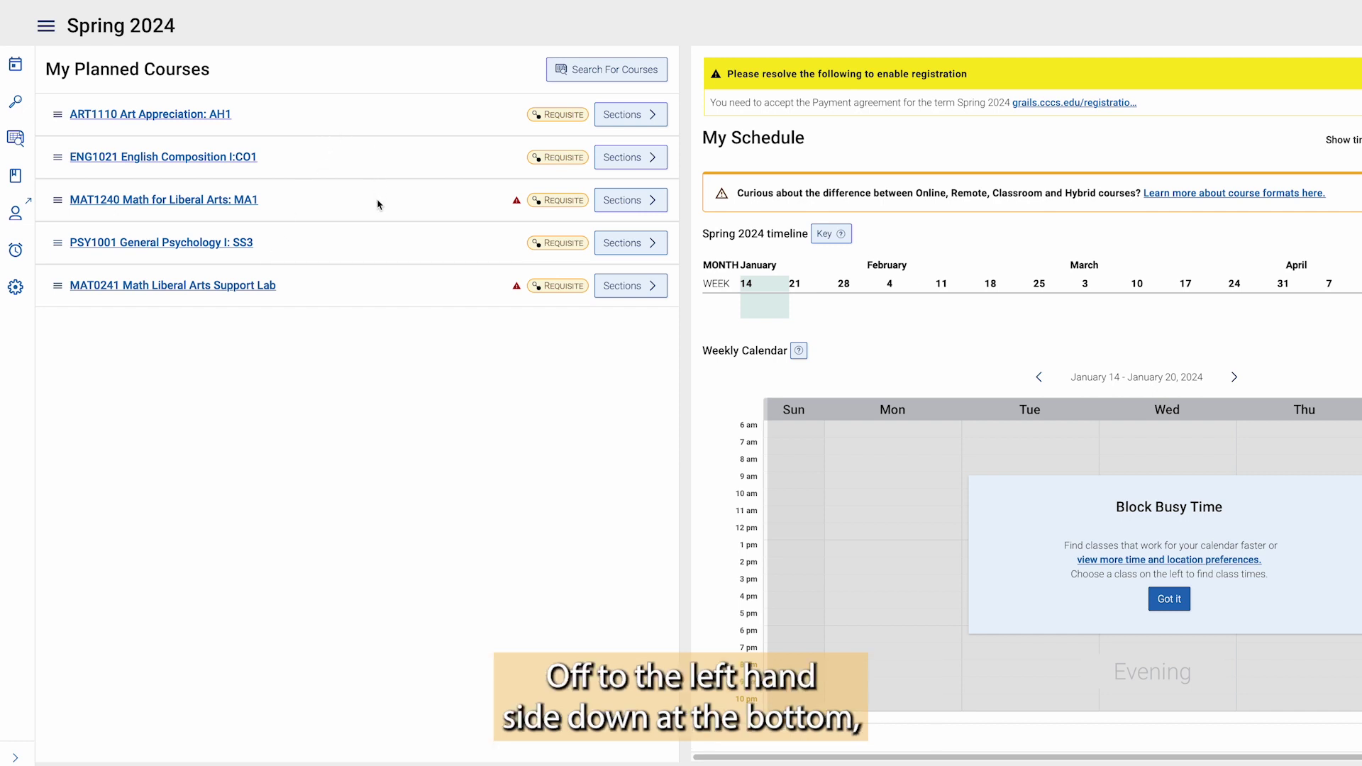
pyautogui.click(16, 288)
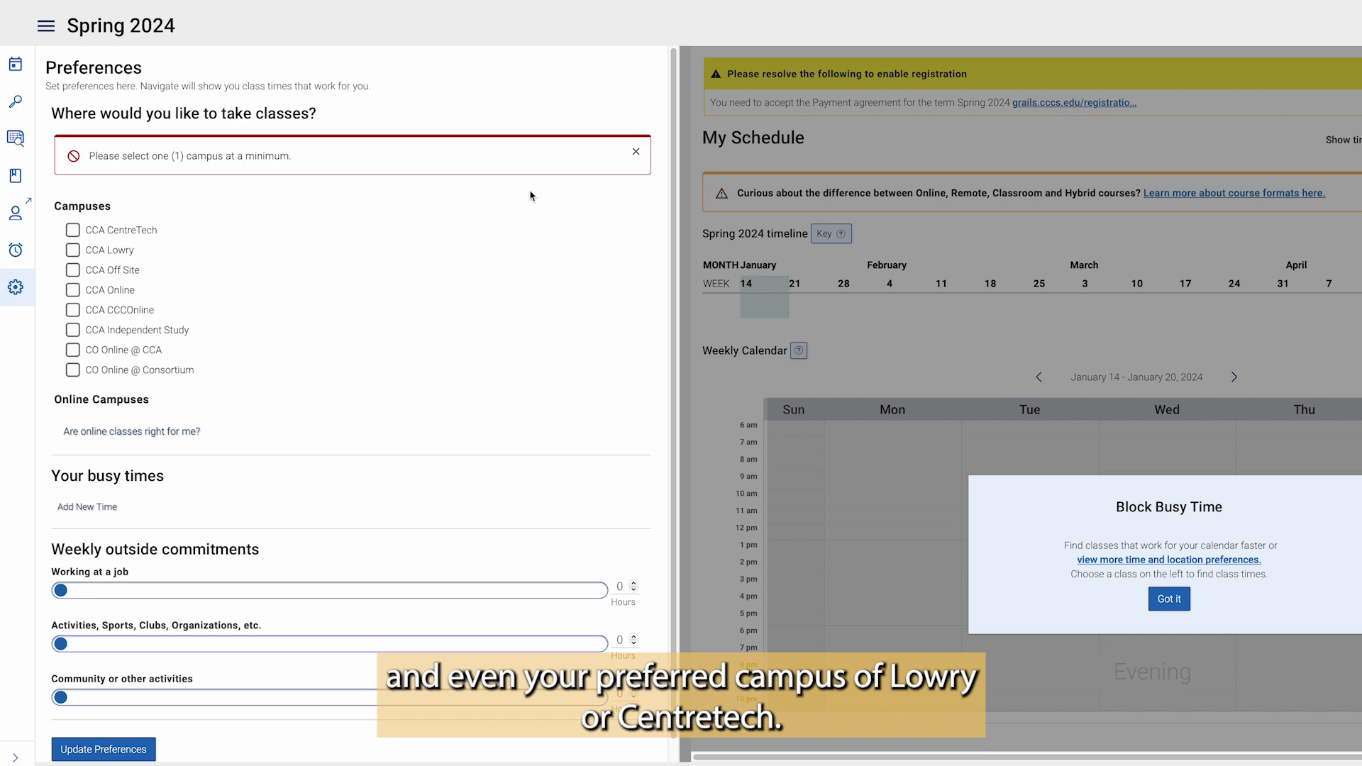
pyautogui.click(637, 151)
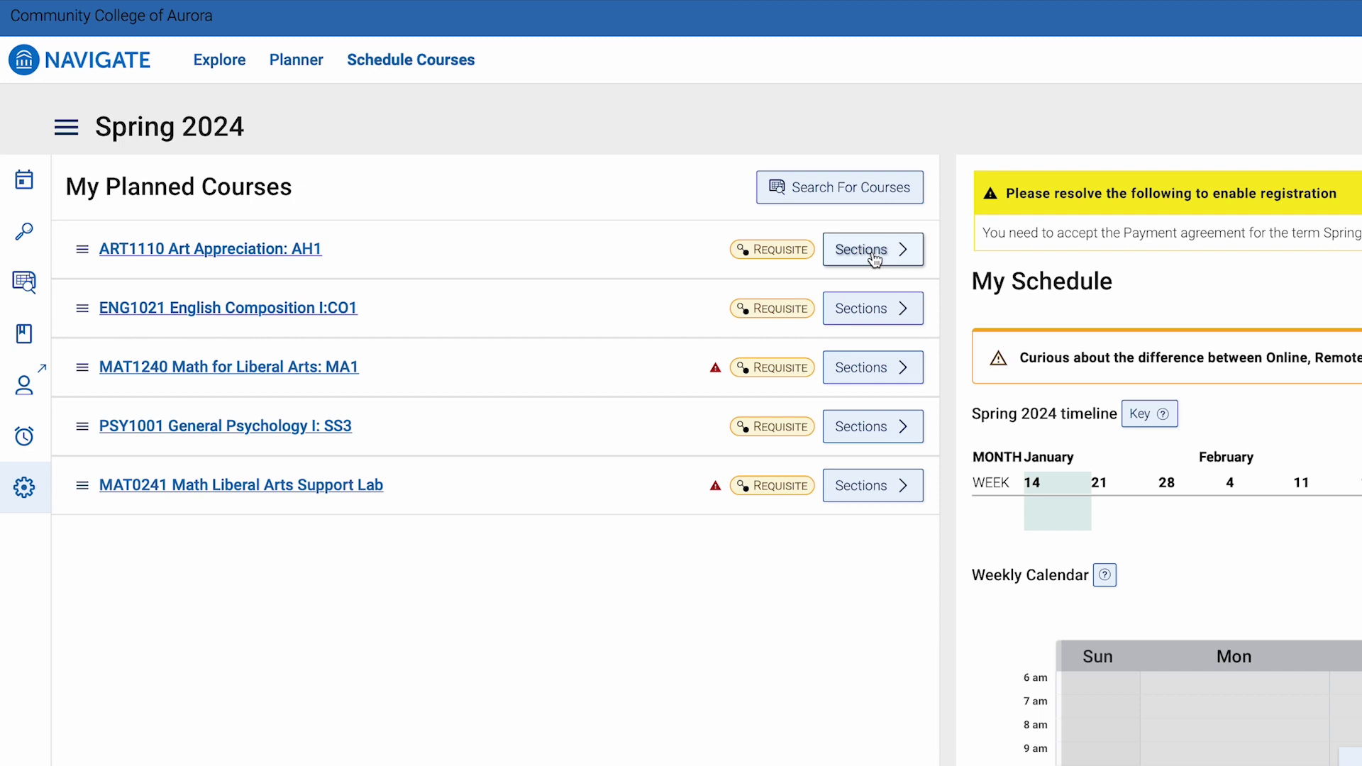
pyautogui.click(873, 257)
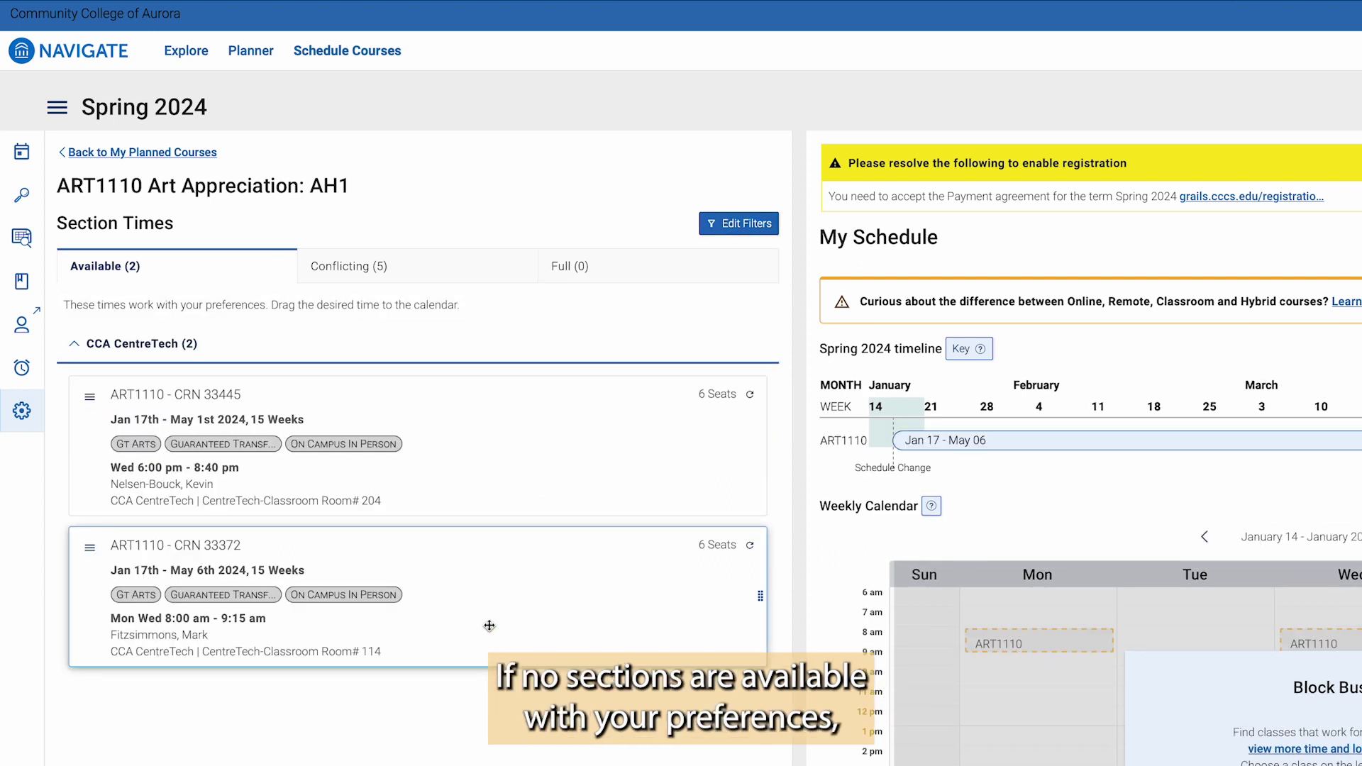
# Step: Check conflicting ART1110 sections and preview ENG1021 section CRN 32560
pyautogui.click(335, 266)
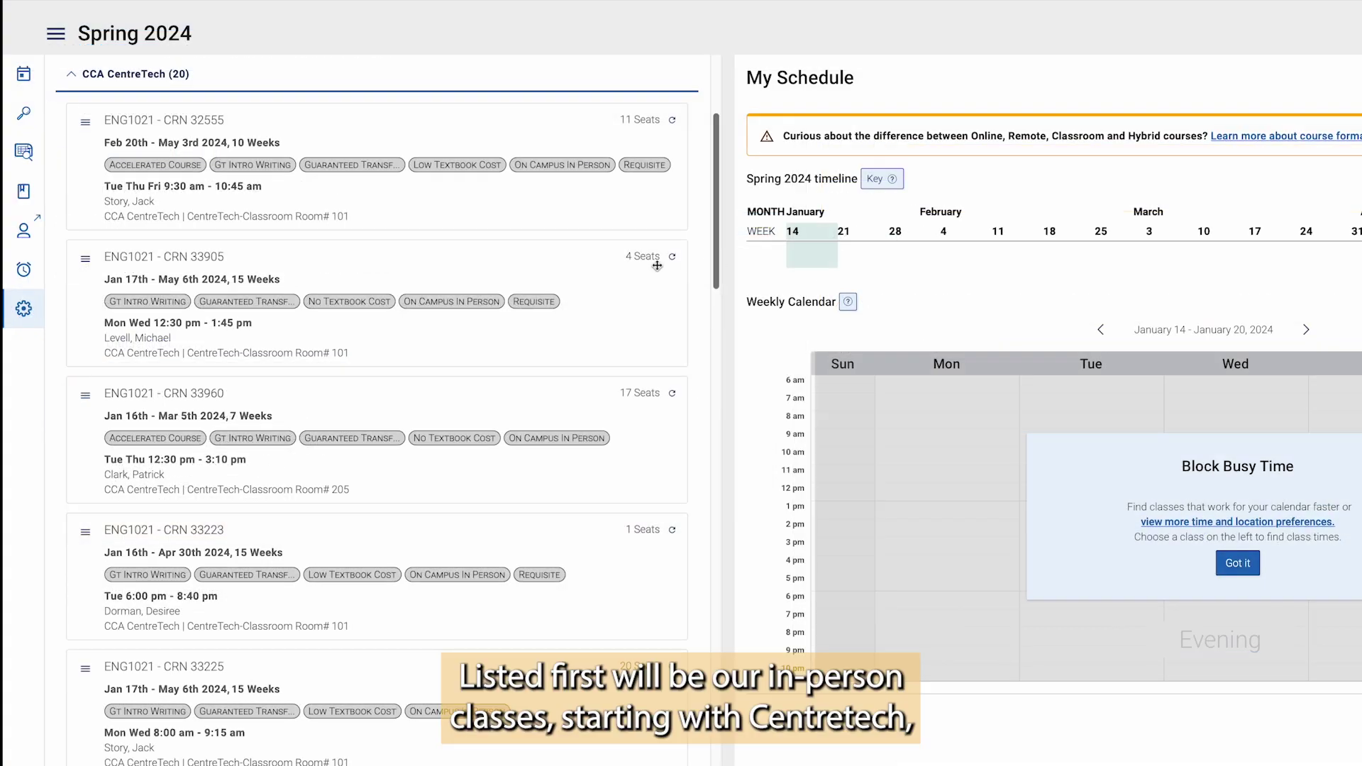
pyautogui.moveTo(378, 303)
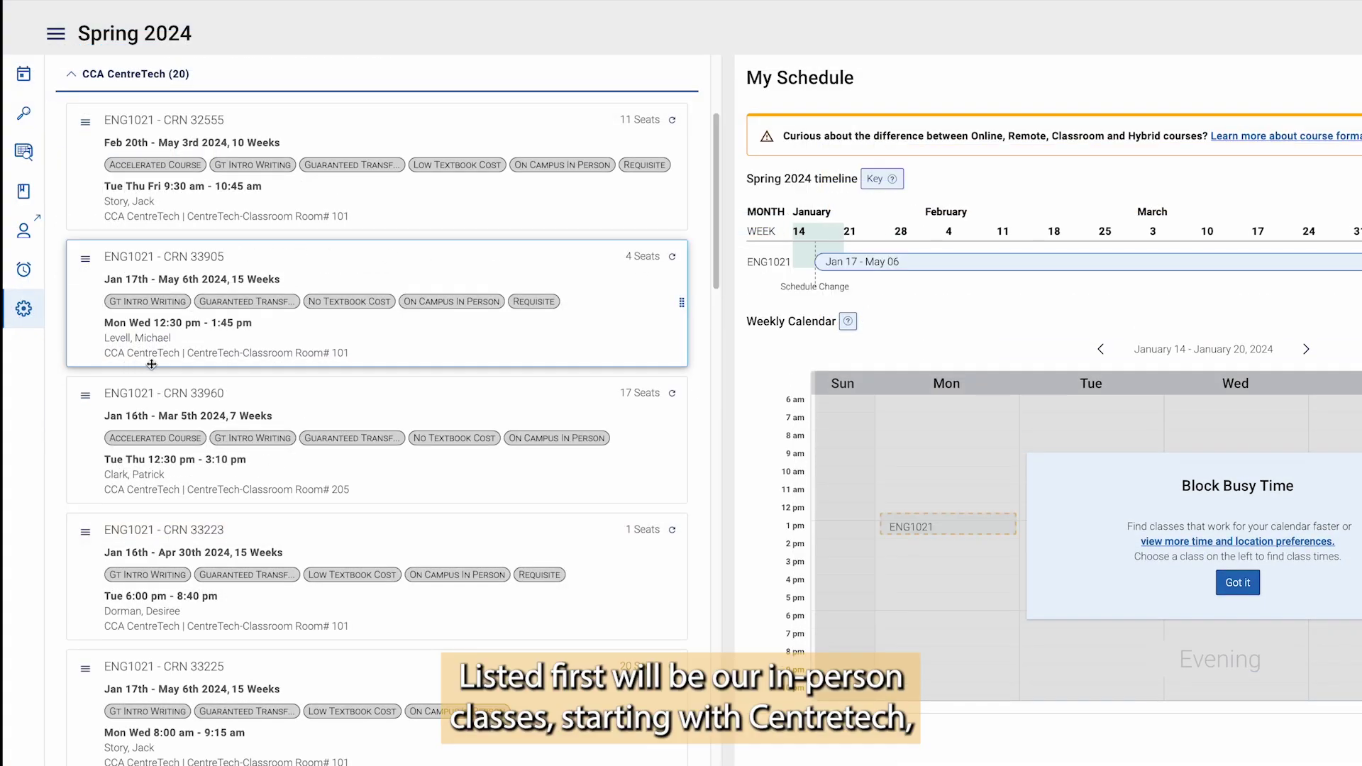
pyautogui.scroll(3, 174, 346)
pyautogui.scroll(3, 241, 474)
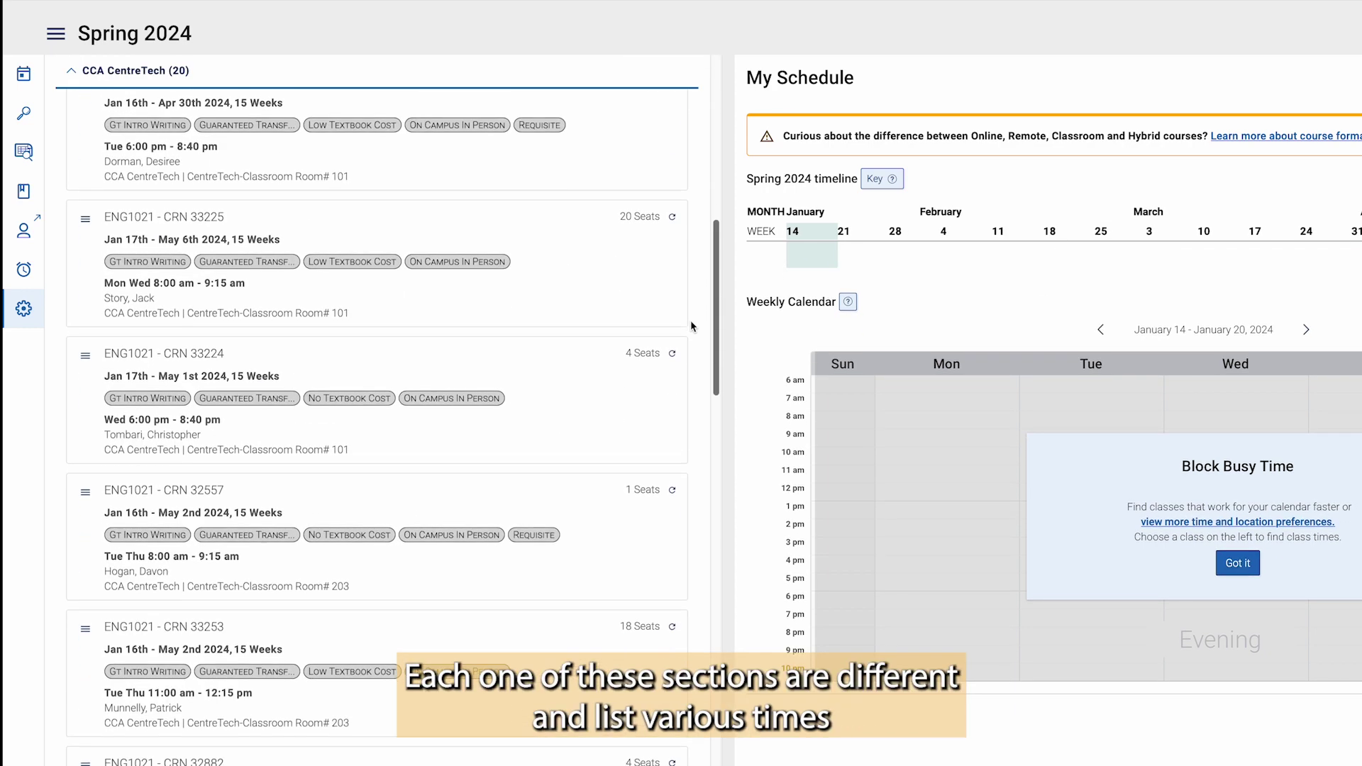
pyautogui.scroll(-3, 691, 320)
pyautogui.scroll(-3, 682, 351)
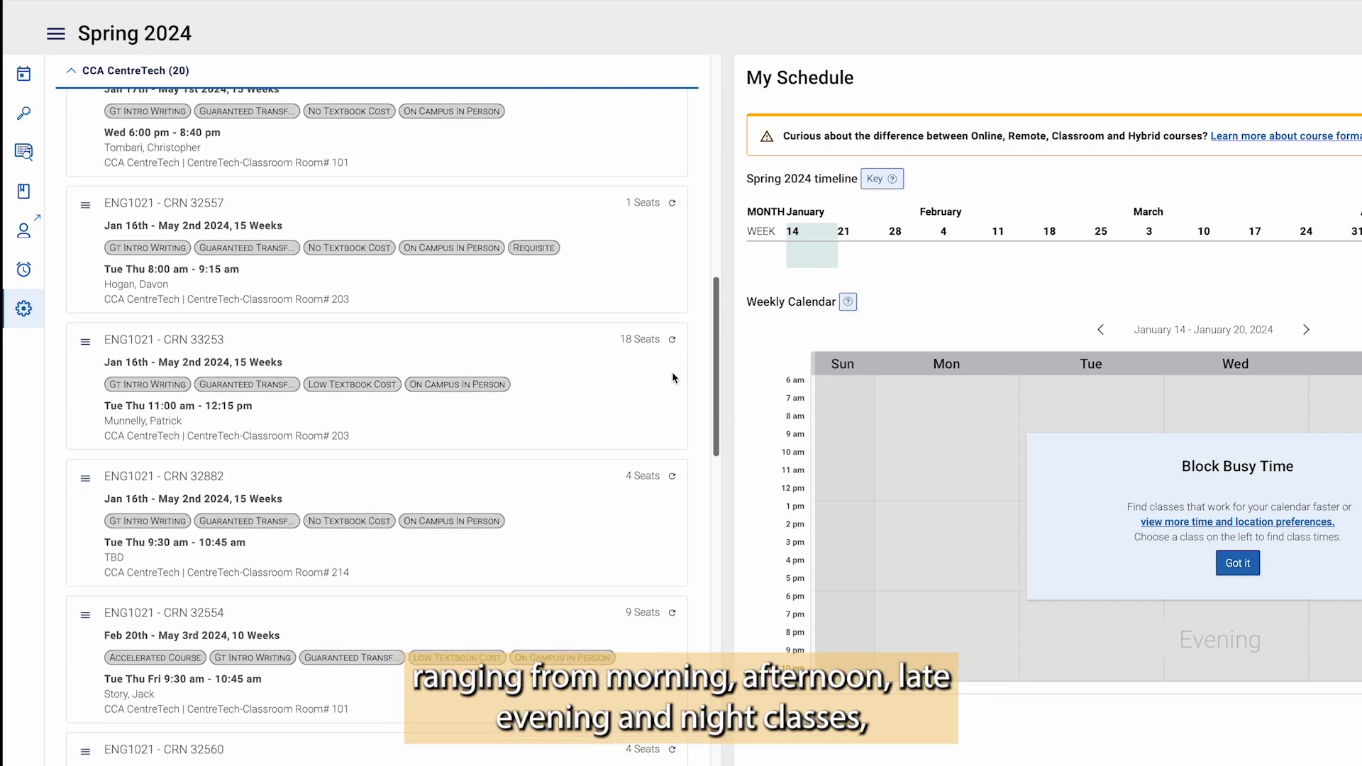
pyautogui.scroll(-1, 673, 377)
pyautogui.scroll(-1, 665, 388)
pyautogui.scroll(-1, 660, 399)
pyautogui.scroll(-1, 654, 411)
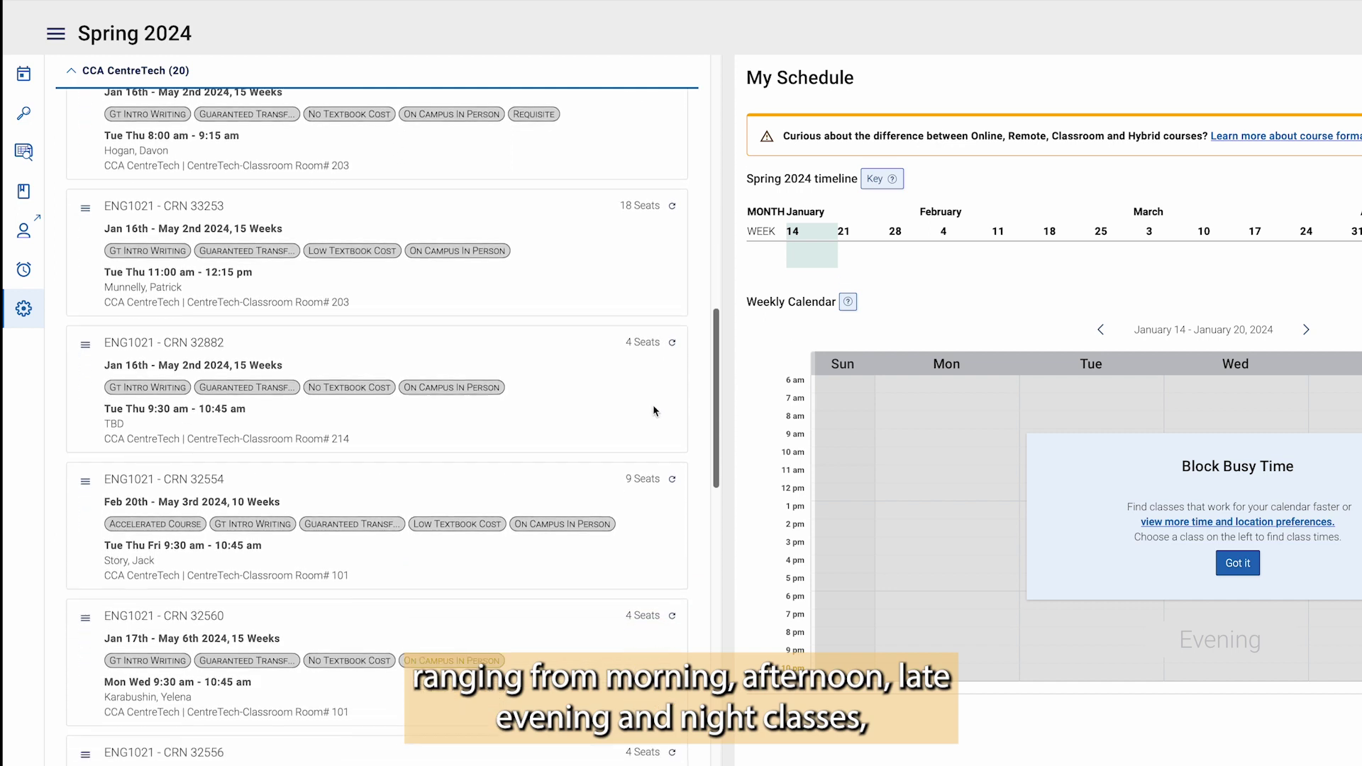
pyautogui.scroll(-2, 655, 411)
pyautogui.scroll(-2, 639, 437)
pyautogui.scroll(-1, 630, 447)
pyautogui.click(626, 450)
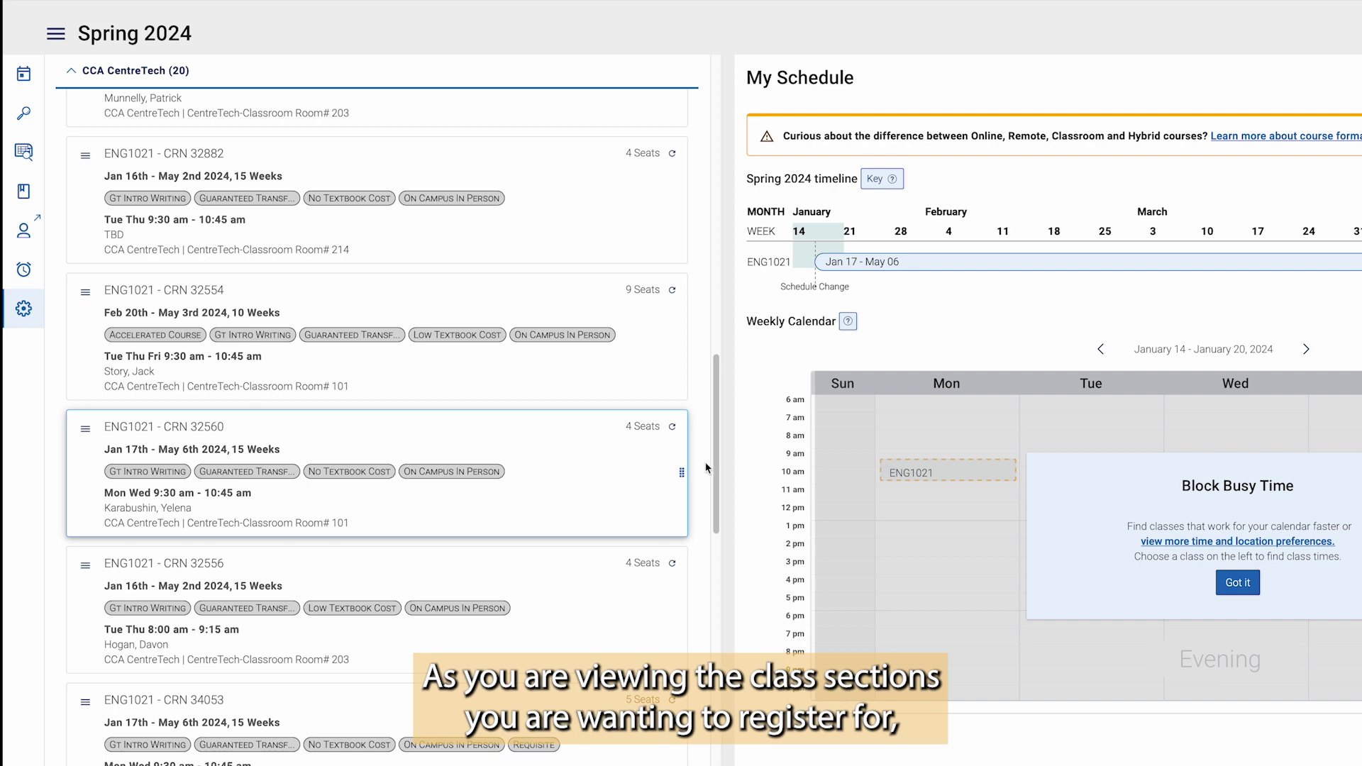
pyautogui.moveTo(716, 458); pyautogui.dragTo(713, 536)
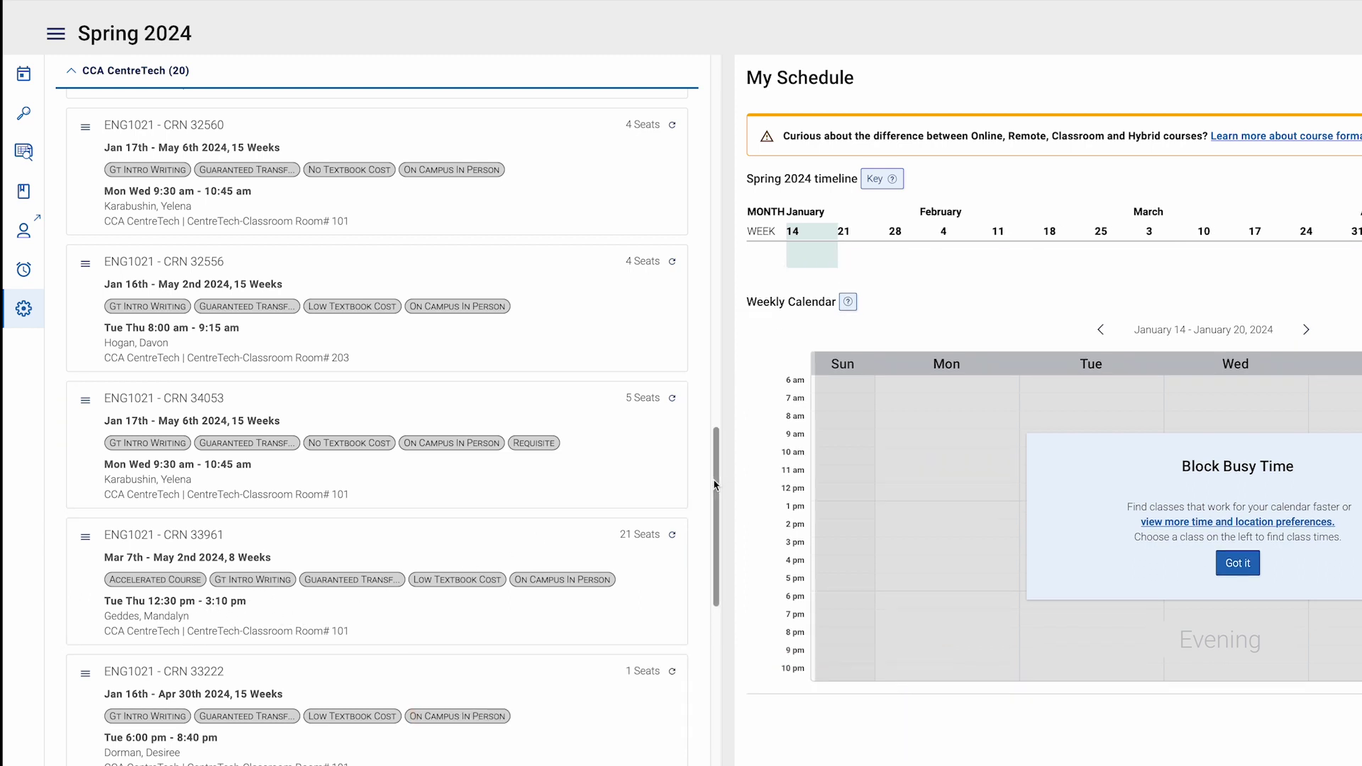
pyautogui.moveTo(717, 484); pyautogui.dragTo(704, 572)
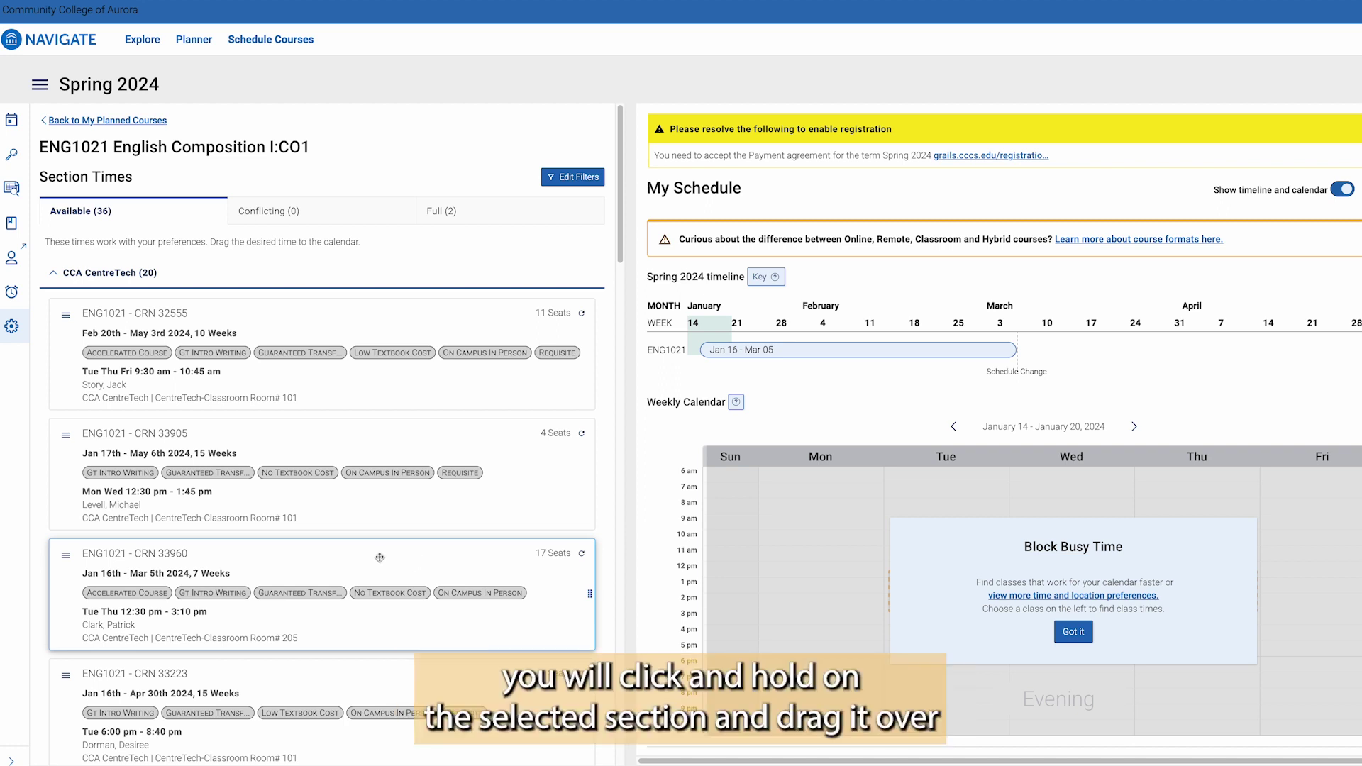
# Step: Schedule ENG1021 CRN 33960 onto the weekly calendar and add MAT1240 CRN 33542
pyautogui.moveTo(380, 558)
pyautogui.mouseDown()
pyautogui.moveTo(741, 589)
pyautogui.moveTo(1127, 521)
pyautogui.mouseUp()
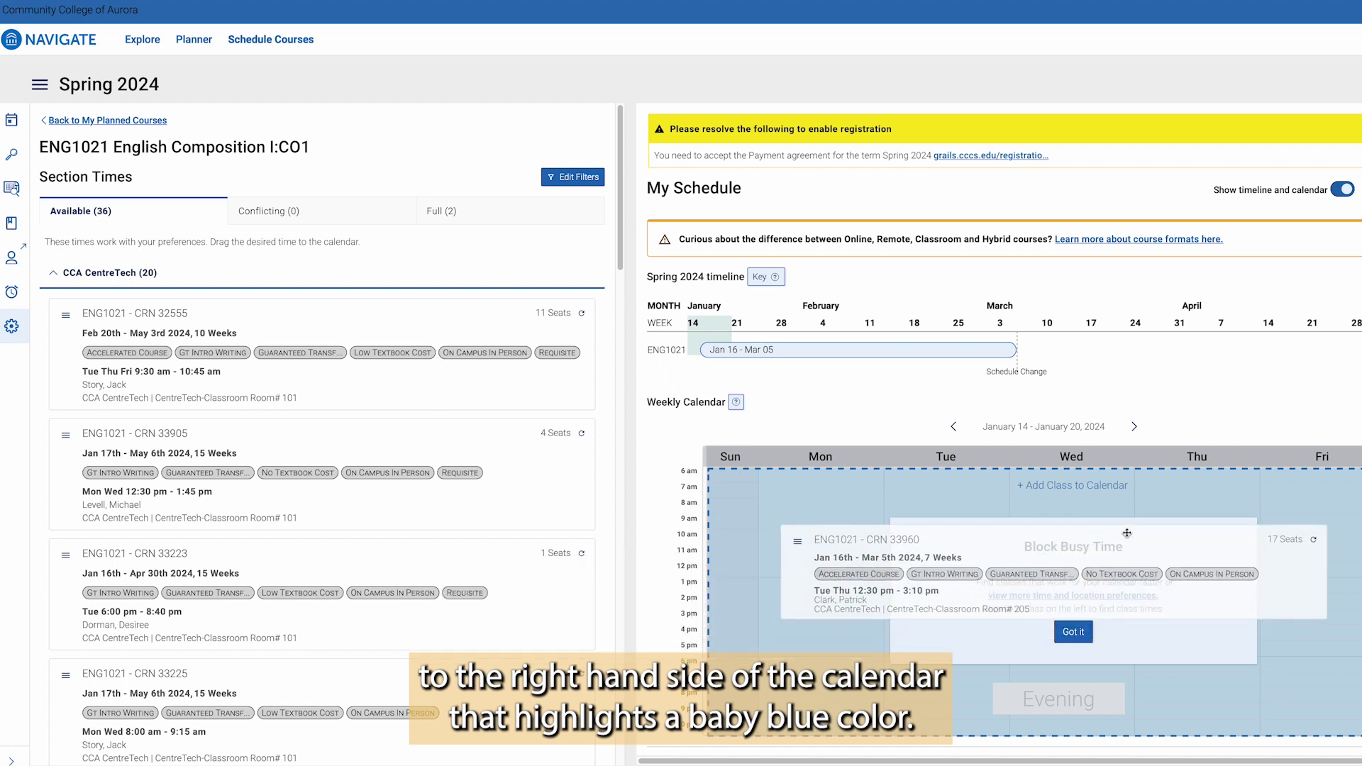
pyautogui.moveTo(1126, 522); pyautogui.dragTo(1127, 522)
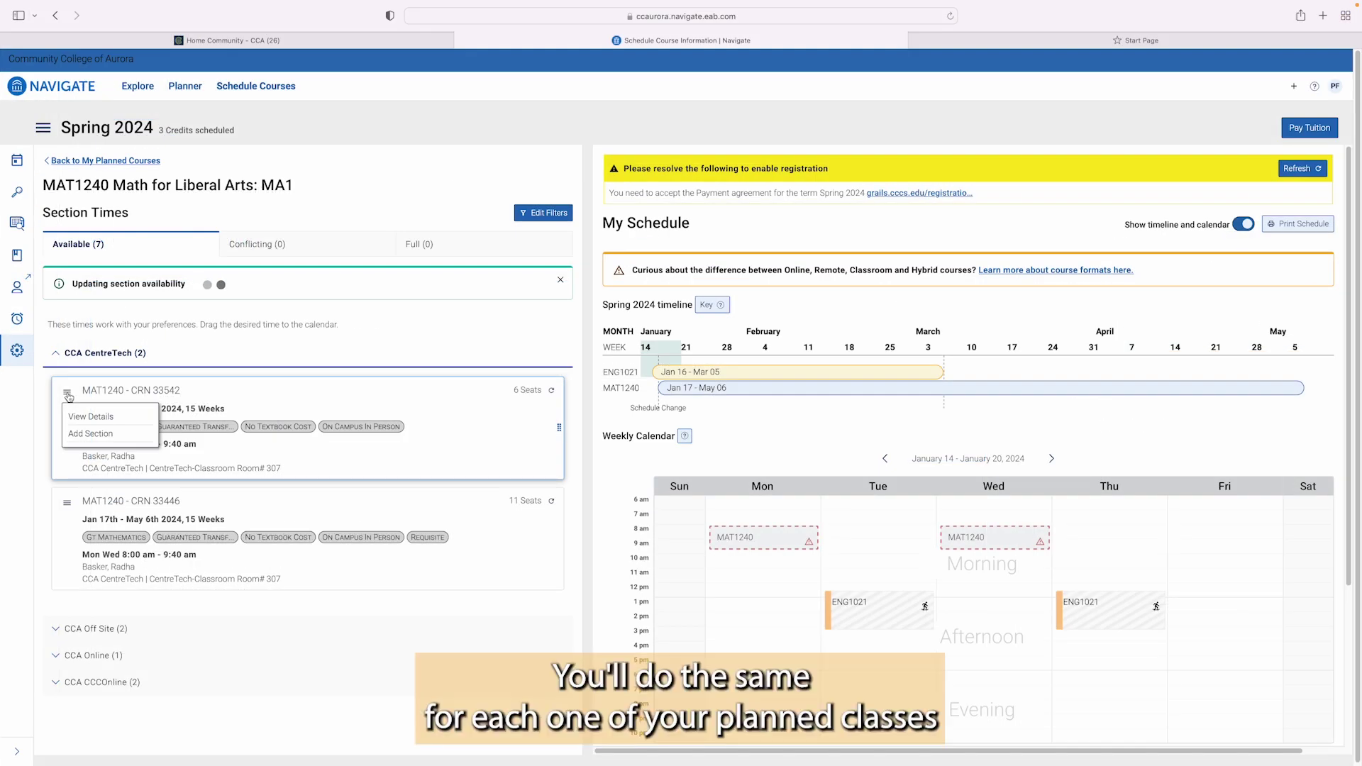
pyautogui.click(91, 432)
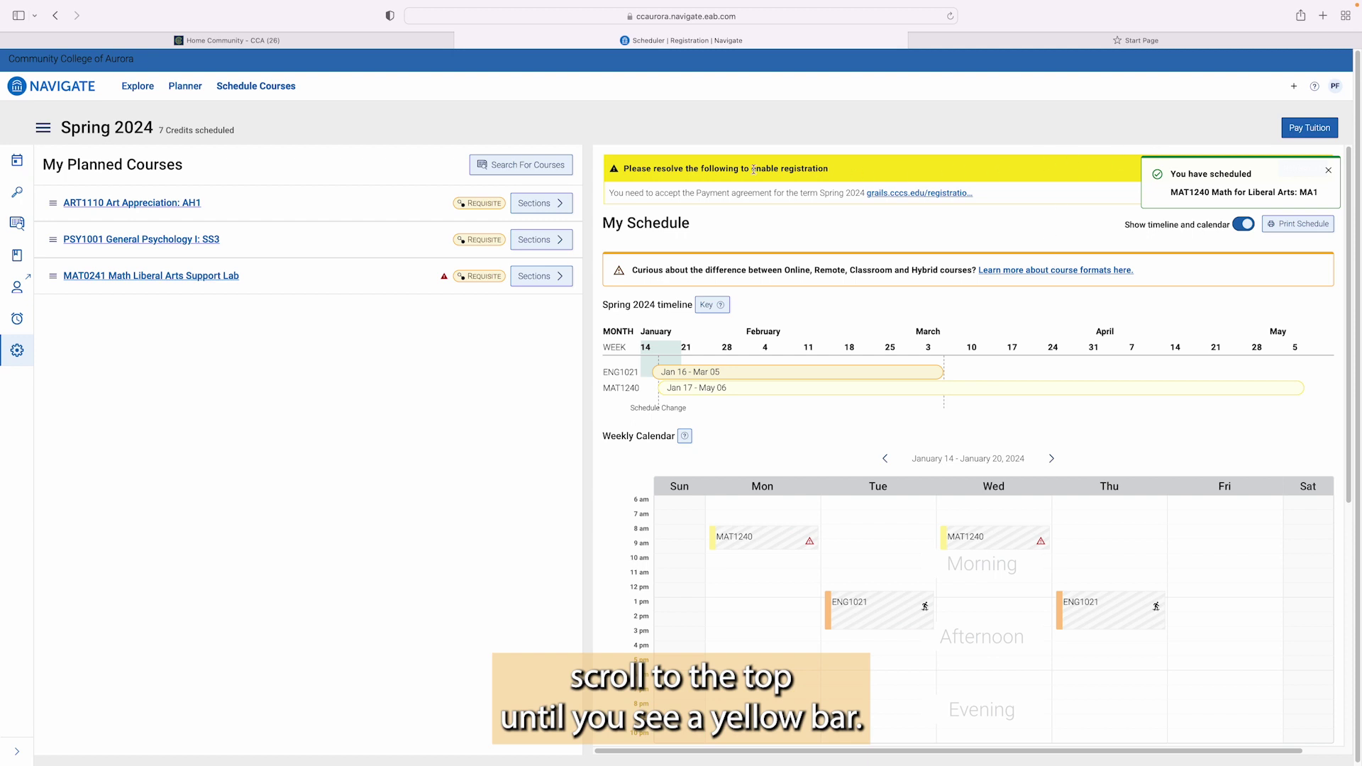
# Step: Accept the Spring 2024 payment agreement and recheck the registration requirements
pyautogui.click(1329, 171)
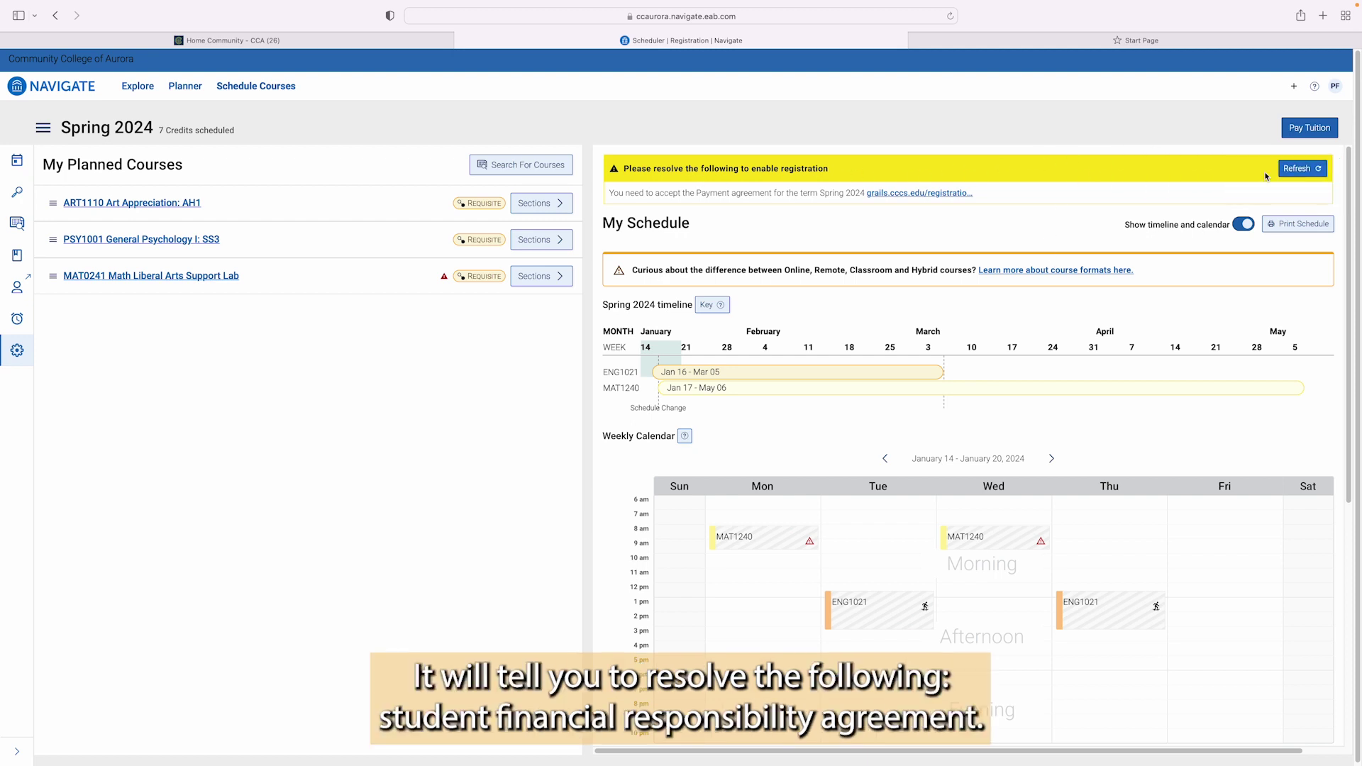
pyautogui.click(910, 194)
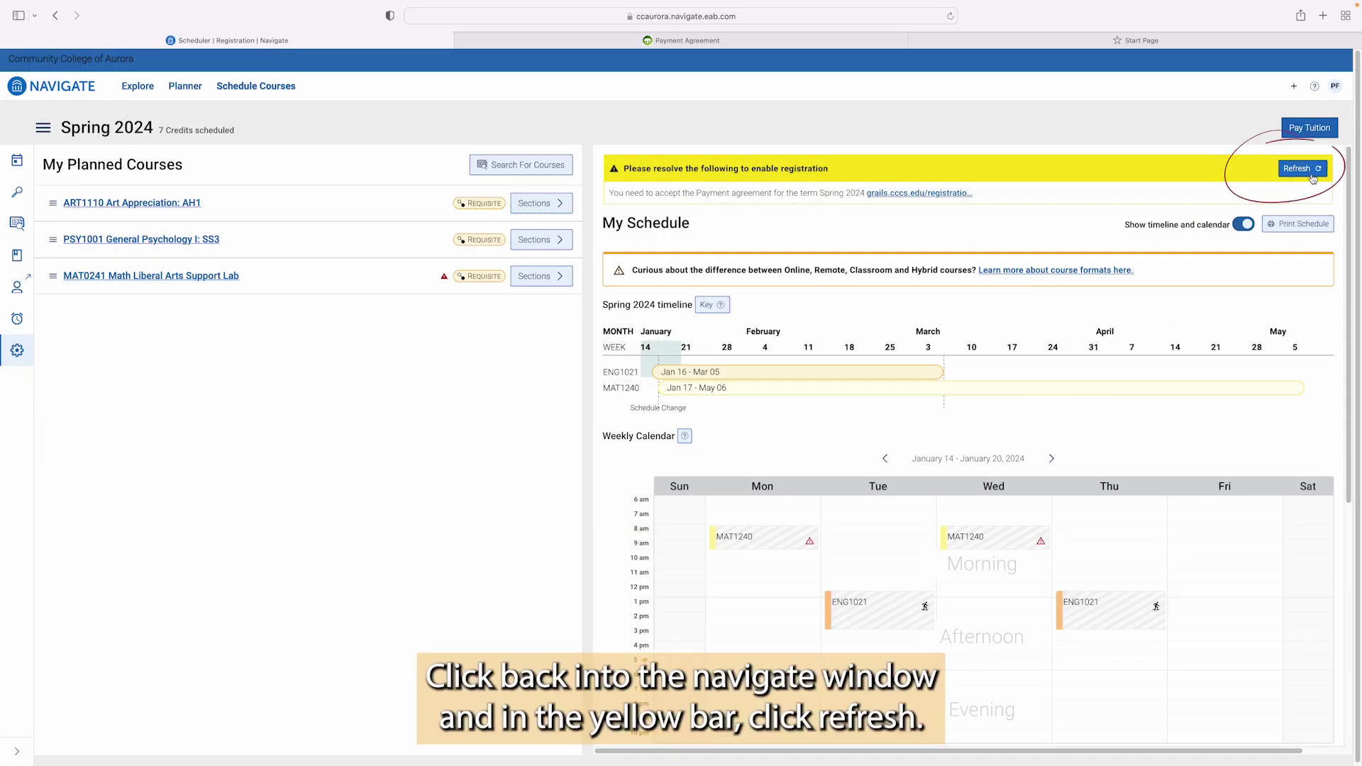
pyautogui.click(1311, 171)
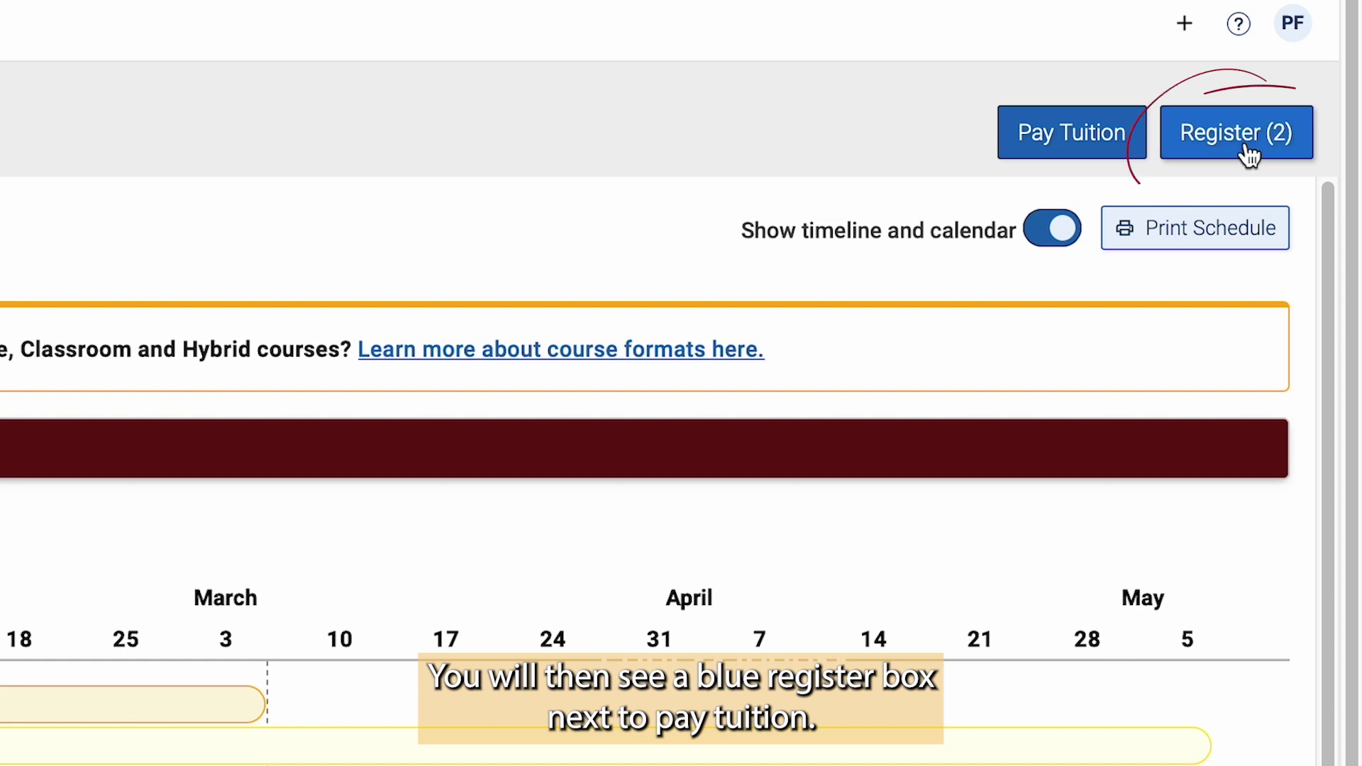
# Step: Register for ENG1021 and MAT1240 with the Register (2) button
pyautogui.click(1236, 132)
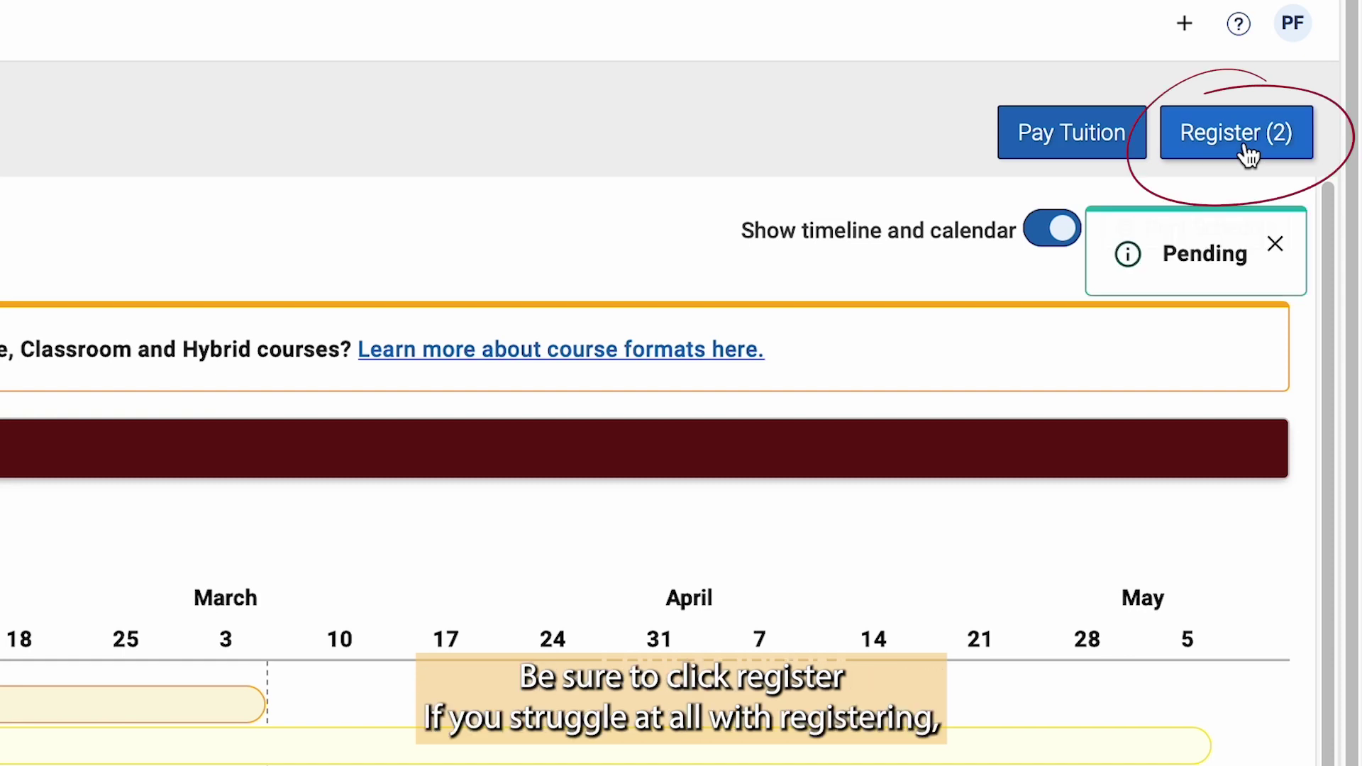